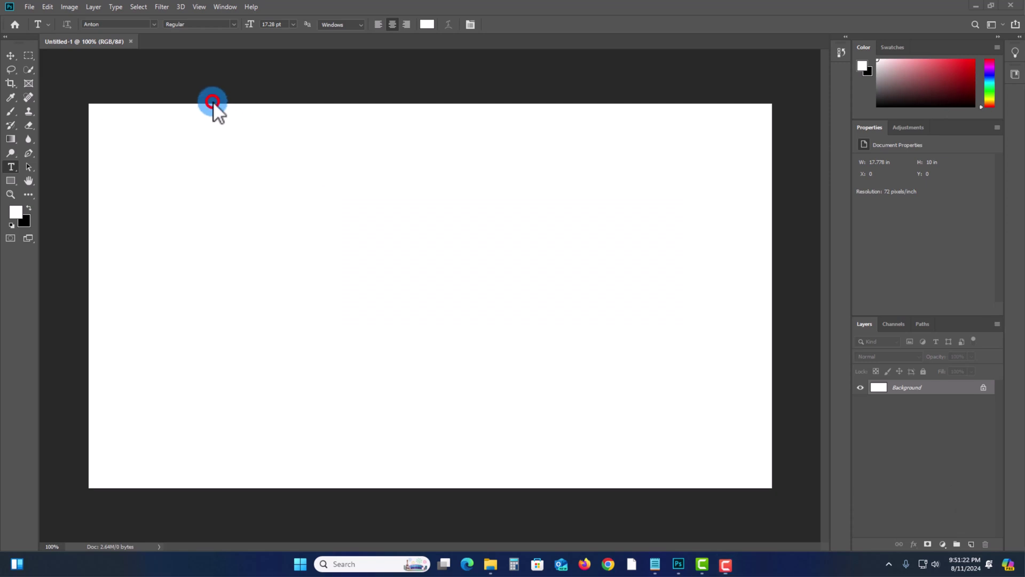
Step: Create a new 760×962 portrait document from the recent Custom preset
drag(212, 101, 214, 117)
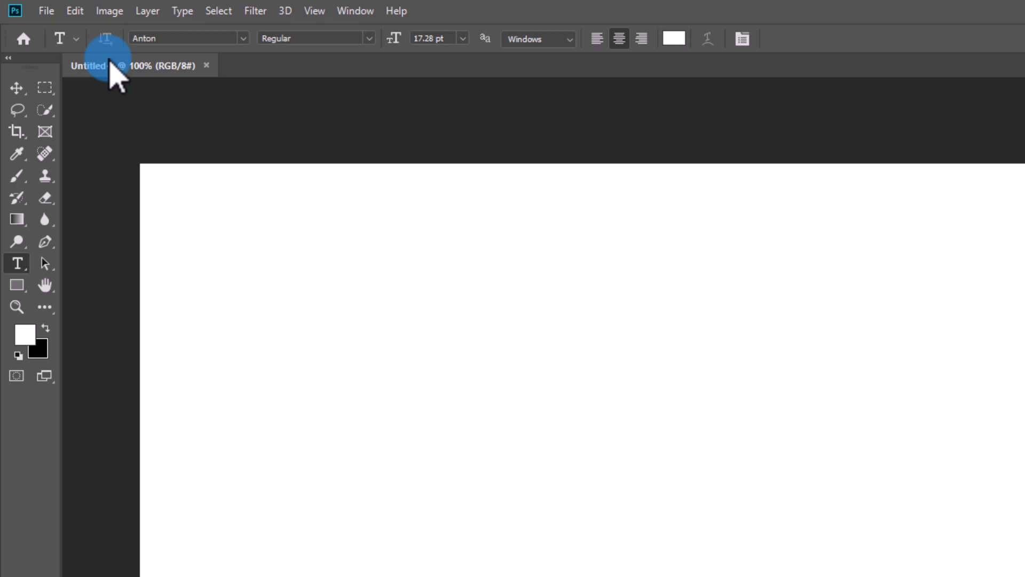
click(46, 12)
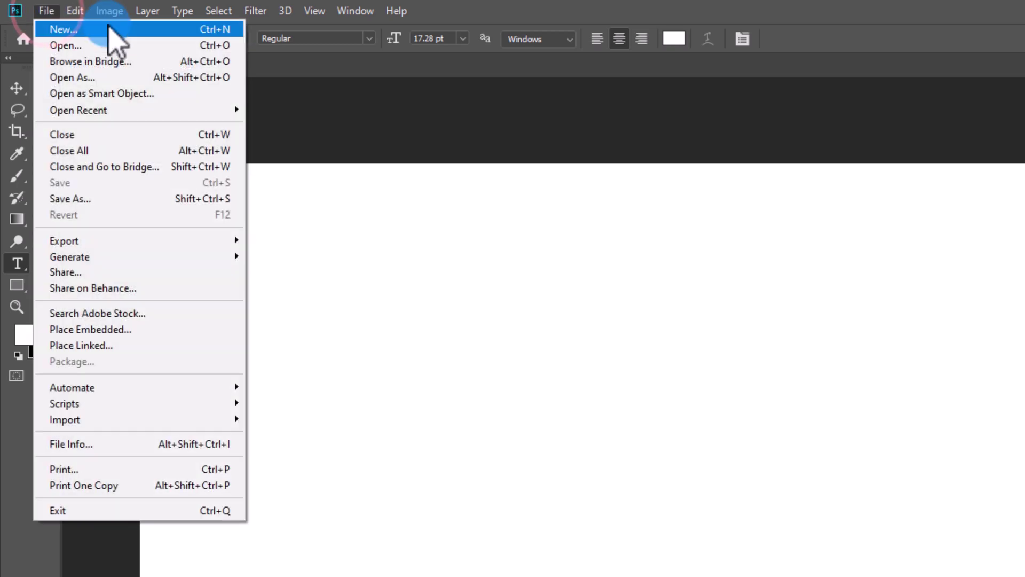
click(115, 30)
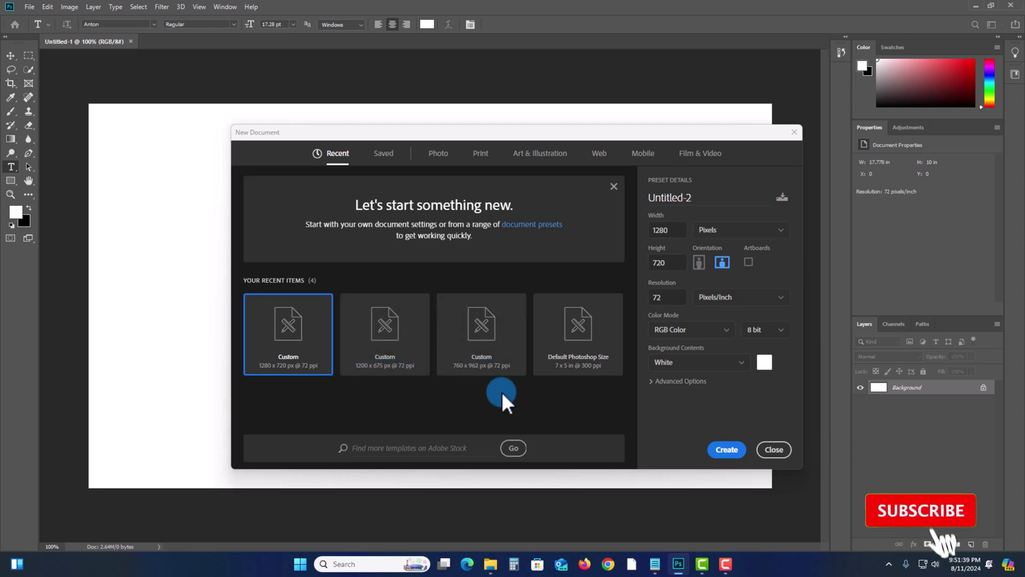
click(504, 344)
click(728, 452)
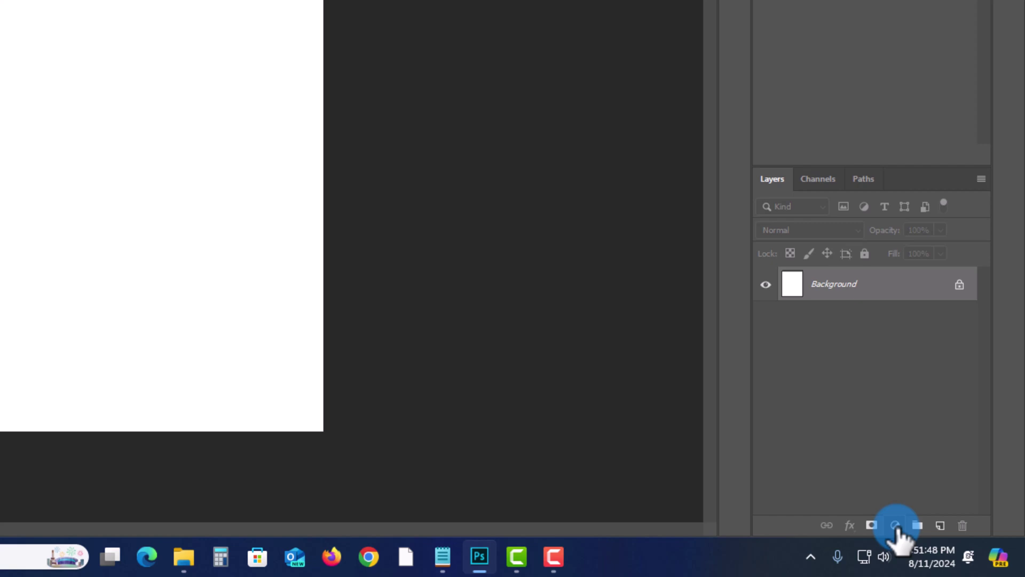
Step: Add a Gradient fill layer and apply the black-to-white gradient preset
click(896, 526)
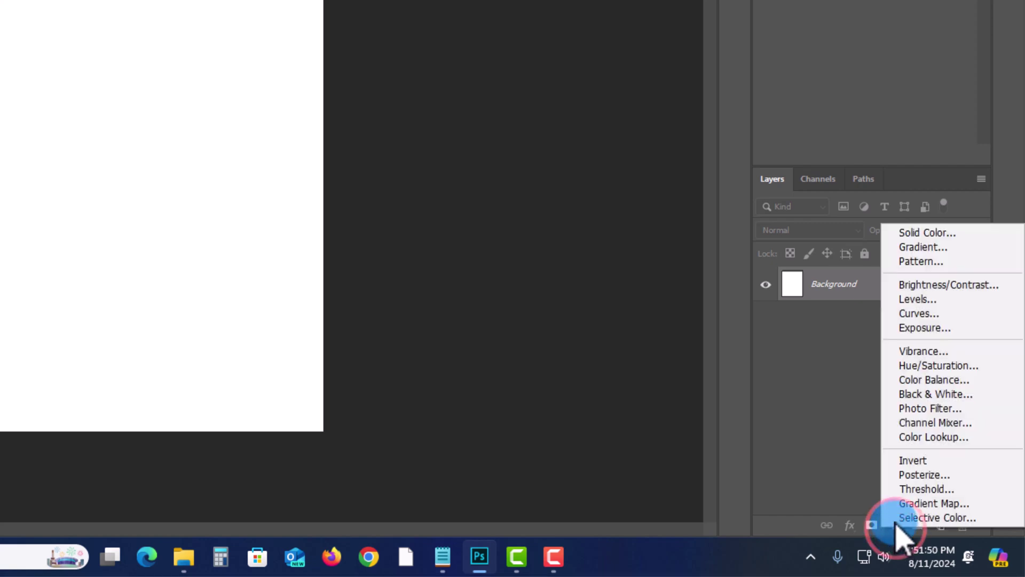
click(961, 247)
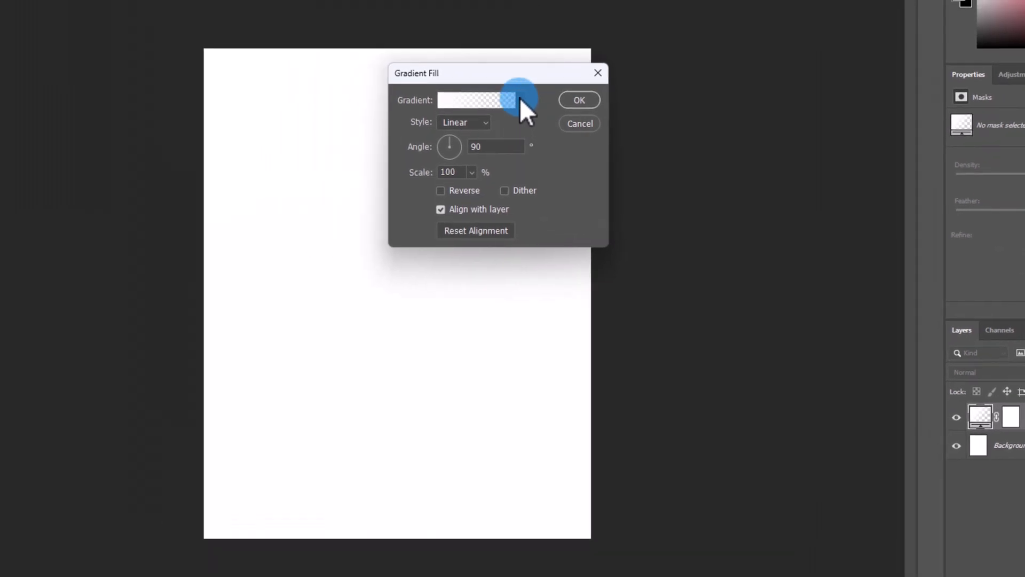
click(520, 99)
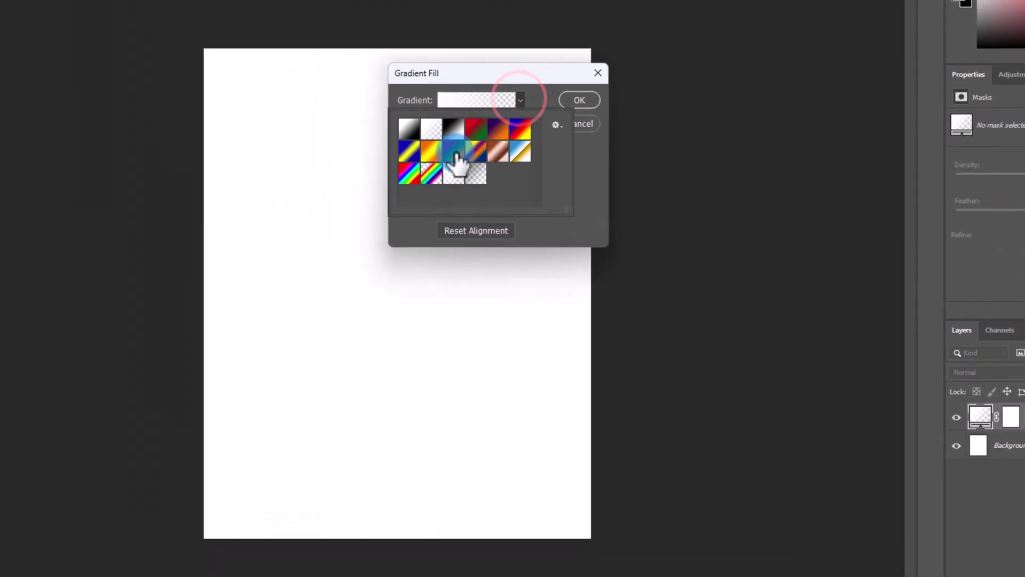
mouse_move(406, 151)
mouse_down()
mouse_move(496, 169)
mouse_move(463, 179)
mouse_up()
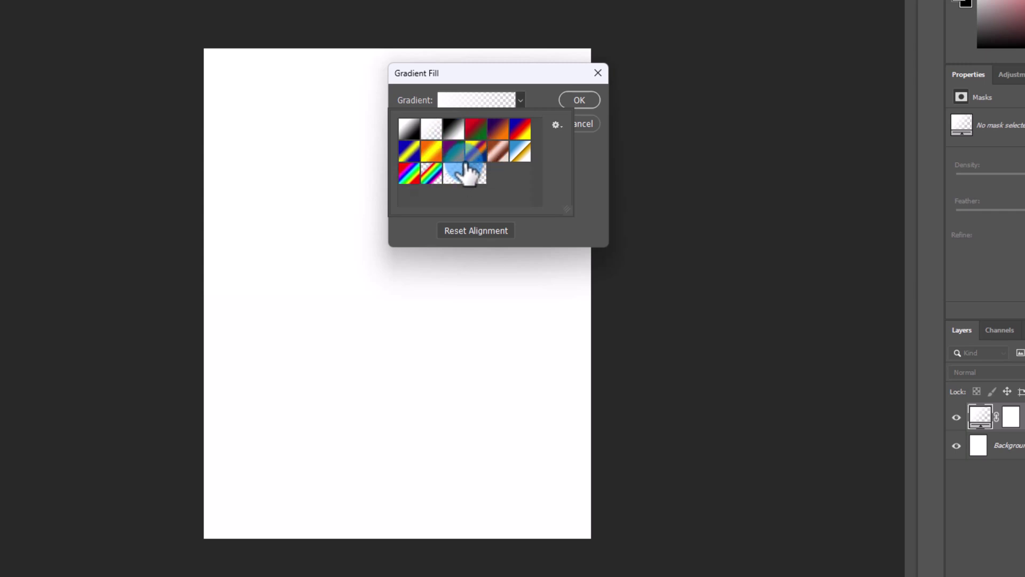
drag(467, 173, 413, 138)
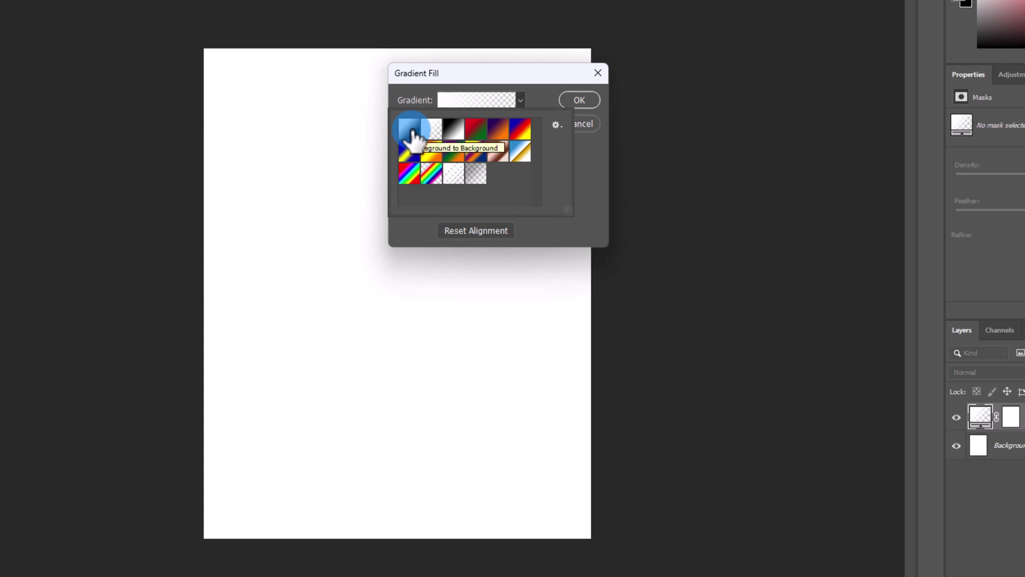
click(410, 130)
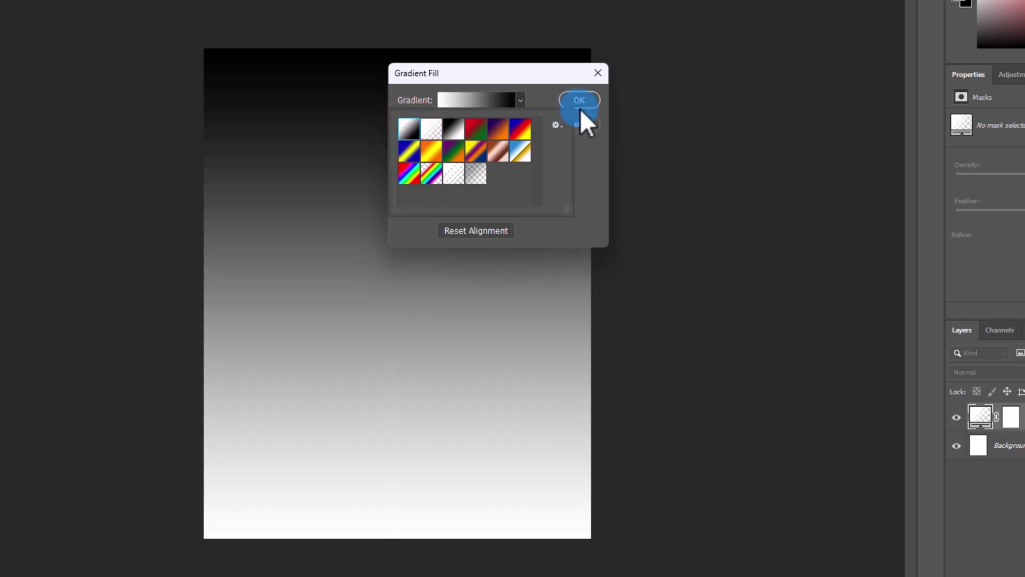
click(541, 94)
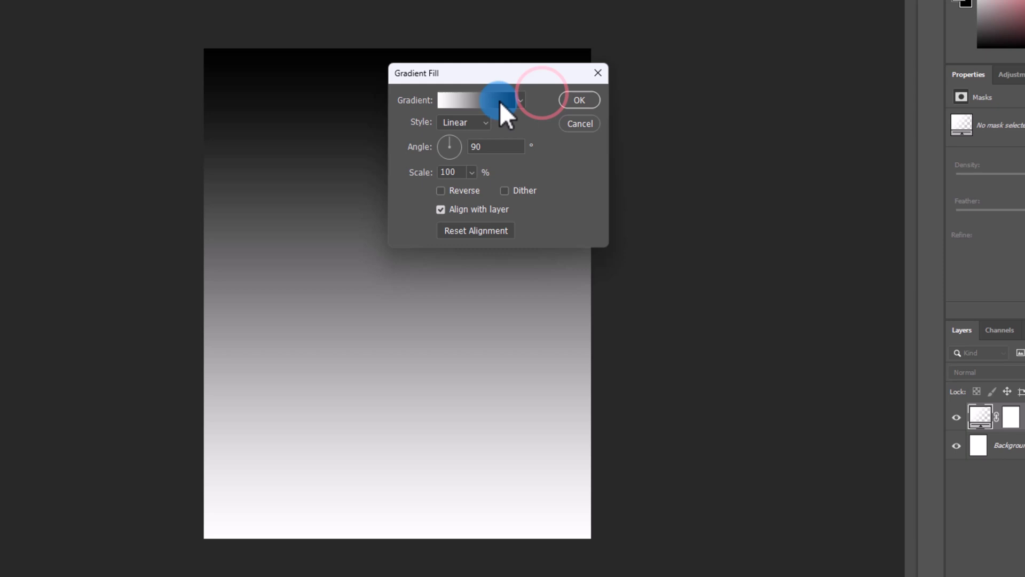
Step: Set the gradient's left colour stop to red in the Gradient Editor
click(499, 101)
click(358, 270)
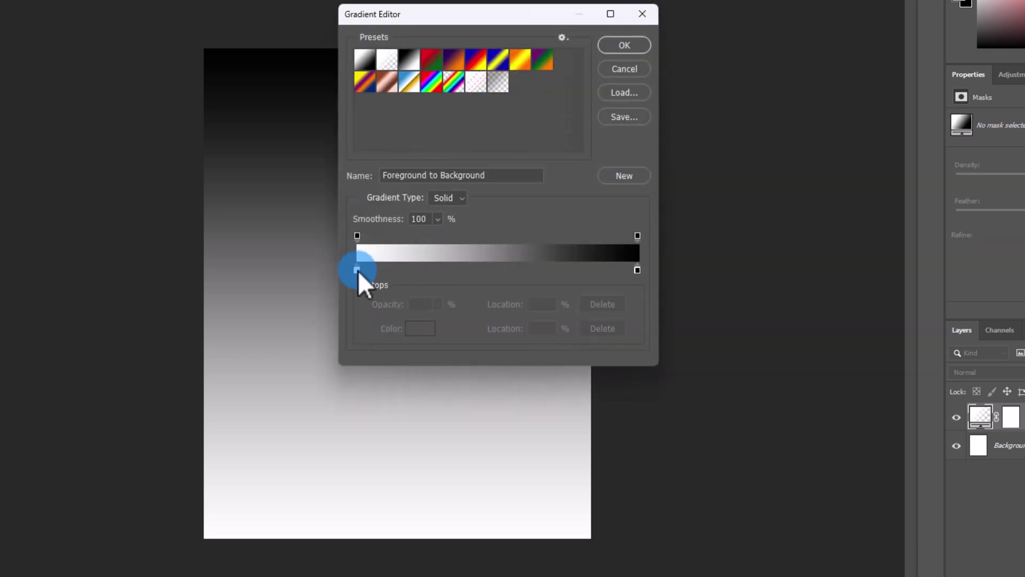
click(412, 328)
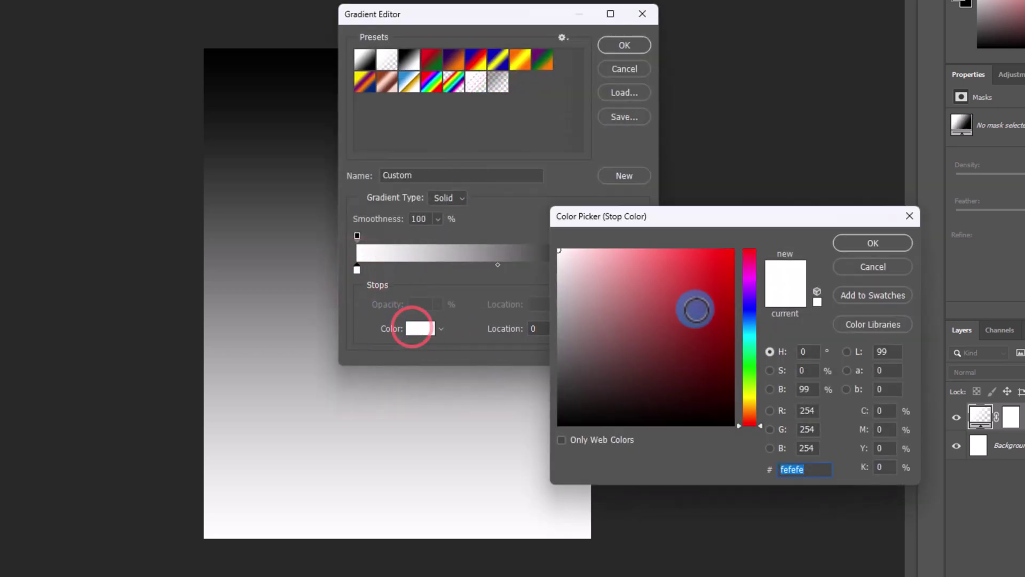
drag(696, 276, 732, 255)
click(872, 243)
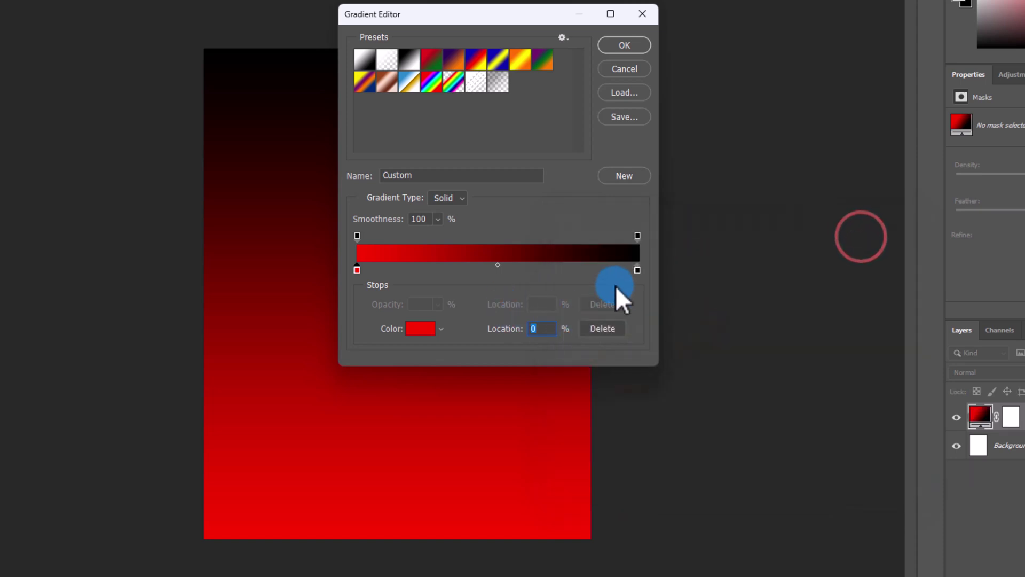
Step: Set the right colour stop to yellow and shift the red-to-yellow midpoint
click(433, 321)
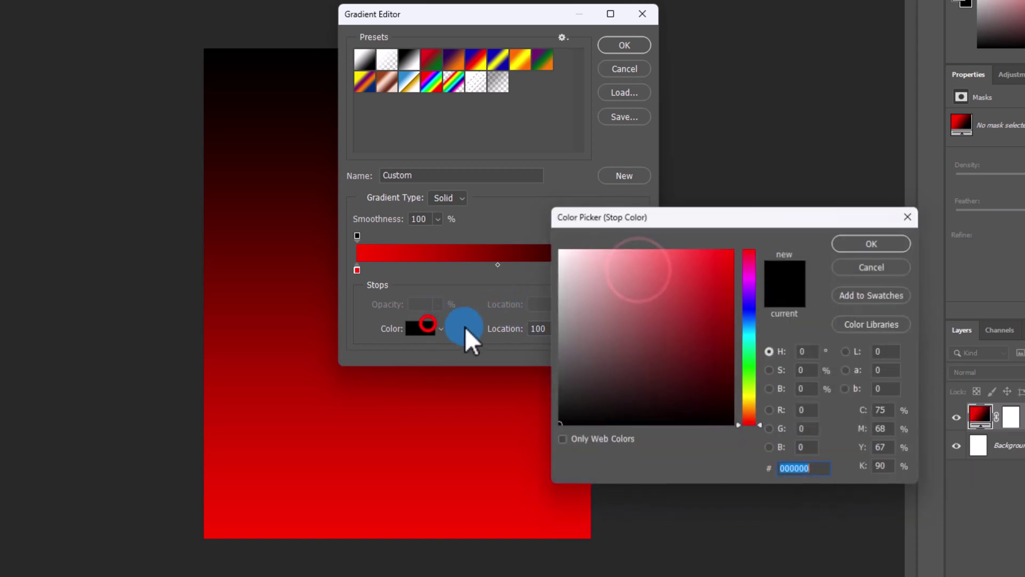
click(748, 396)
click(710, 271)
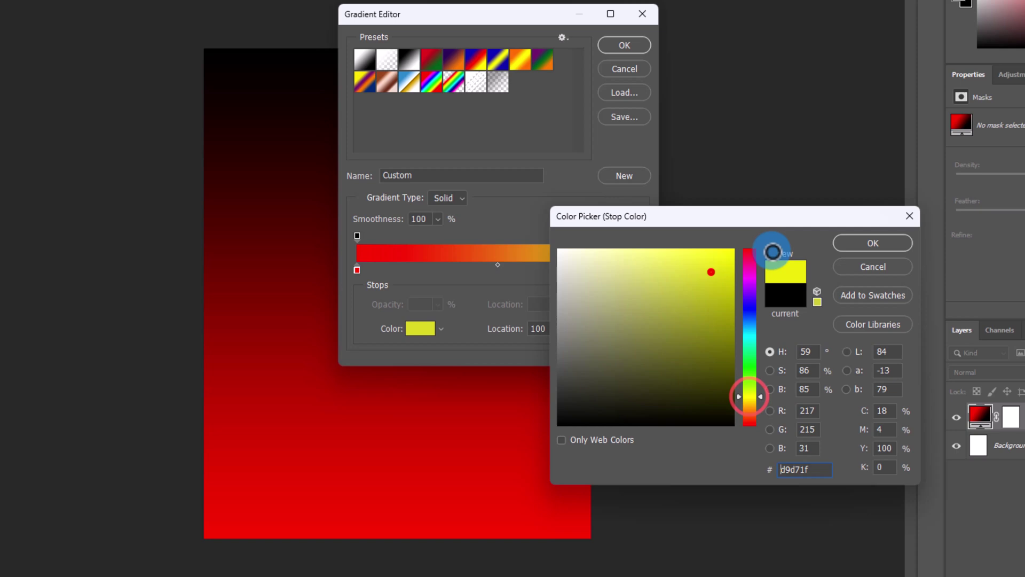
click(873, 243)
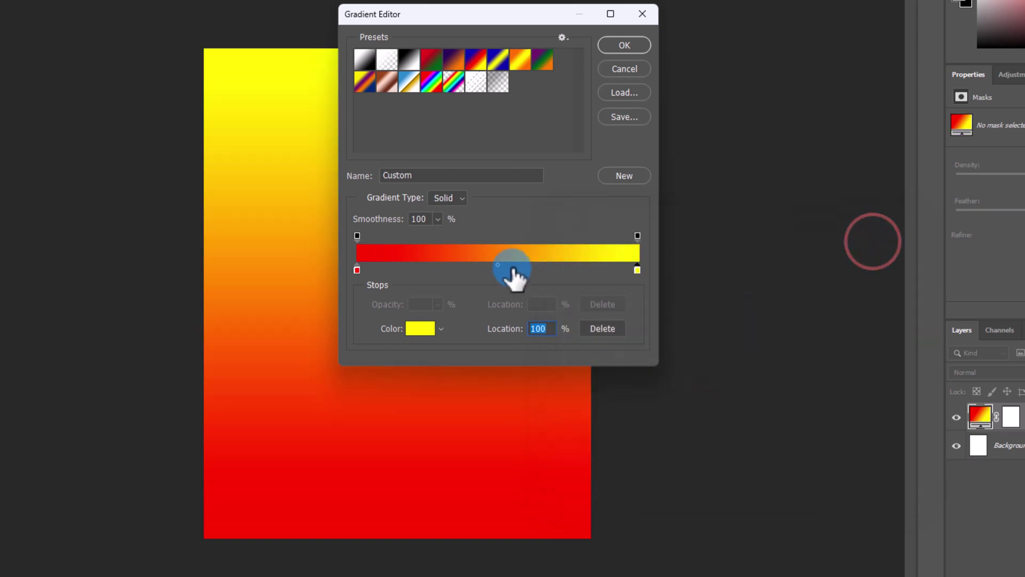
mouse_move(499, 265)
mouse_down()
mouse_move(593, 264)
mouse_move(417, 271)
mouse_move(600, 272)
mouse_move(443, 279)
mouse_up()
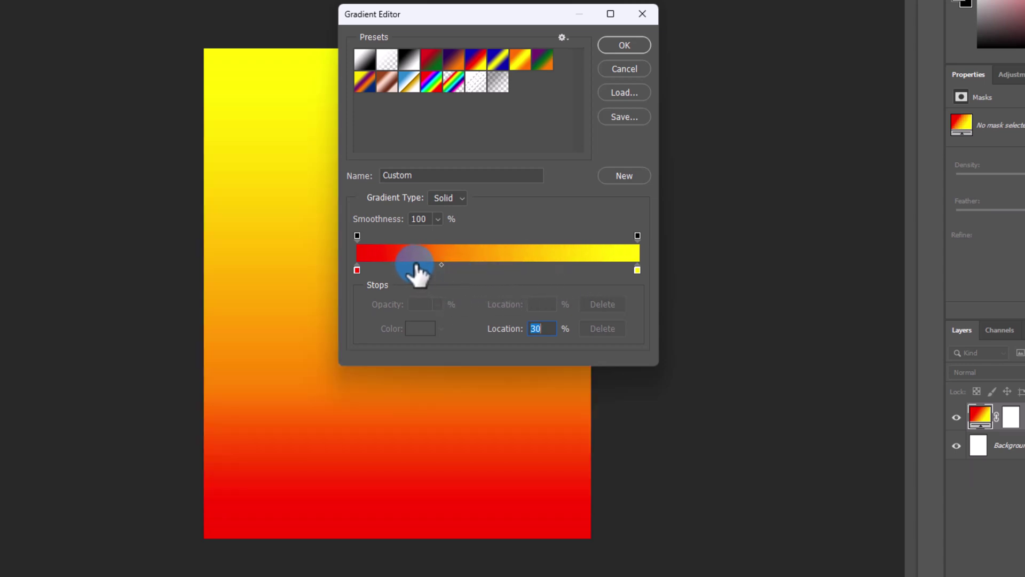
Step: Add colour stops at 21% and 75%, and make the 21% stop white
click(416, 265)
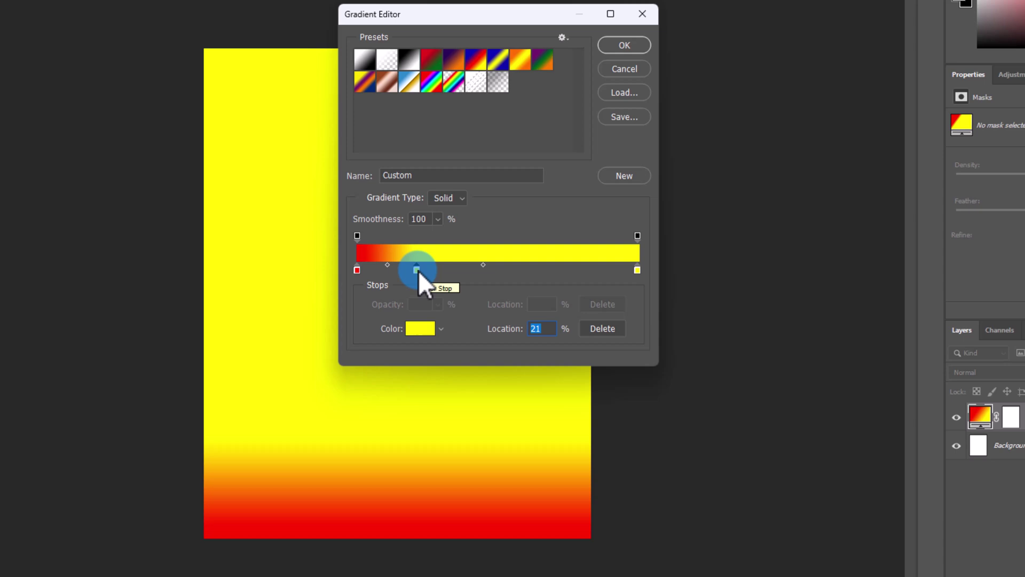
click(569, 270)
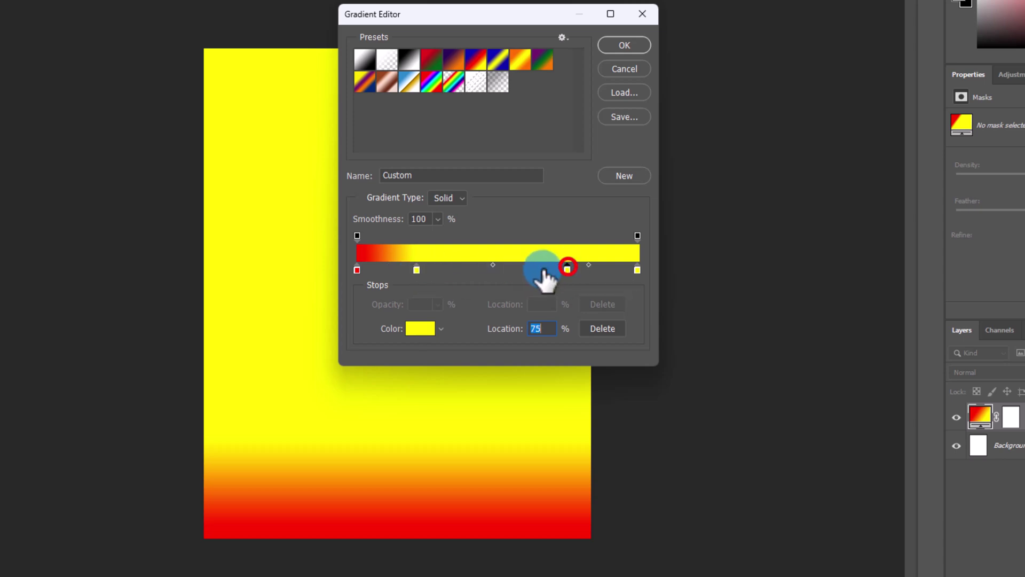
click(417, 270)
click(418, 326)
drag(572, 289, 560, 251)
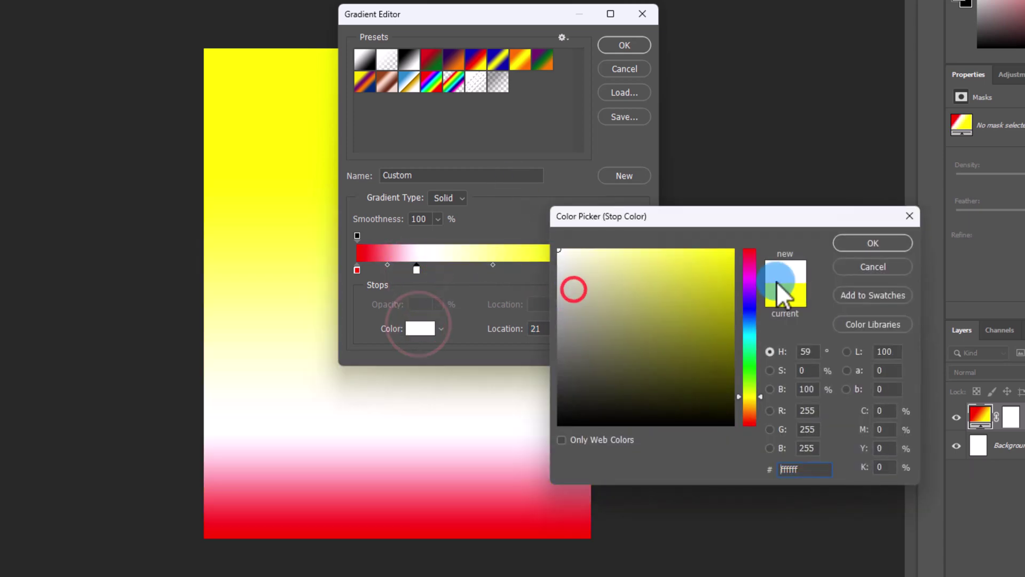
click(873, 242)
Step: Make the 75% colour stop green
click(569, 271)
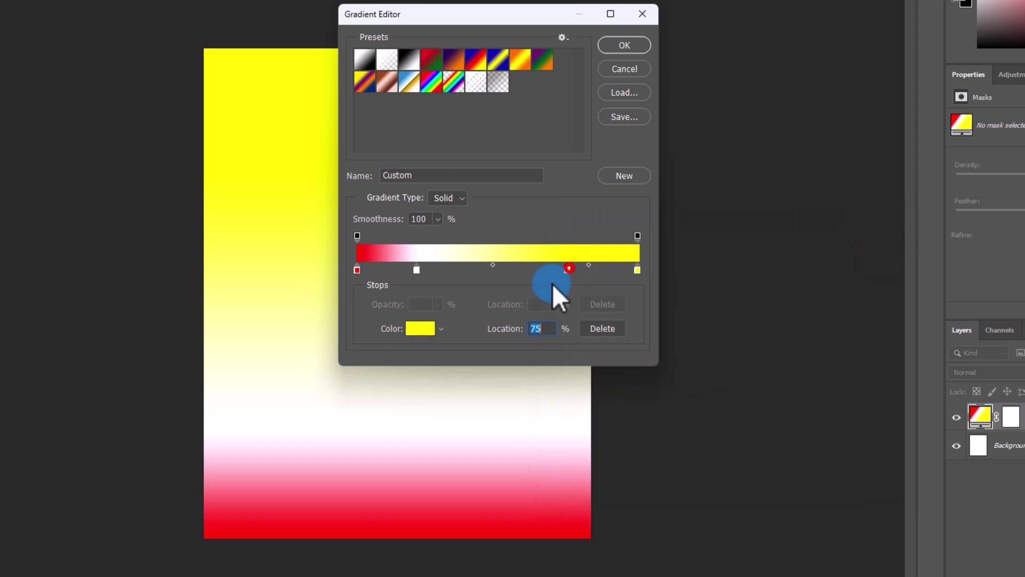
click(422, 330)
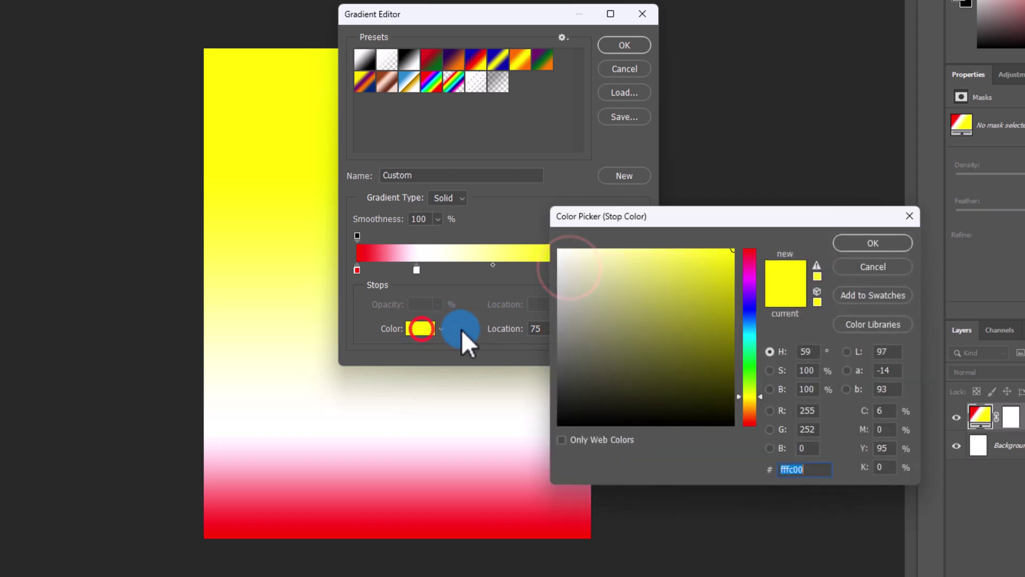
click(749, 361)
click(869, 244)
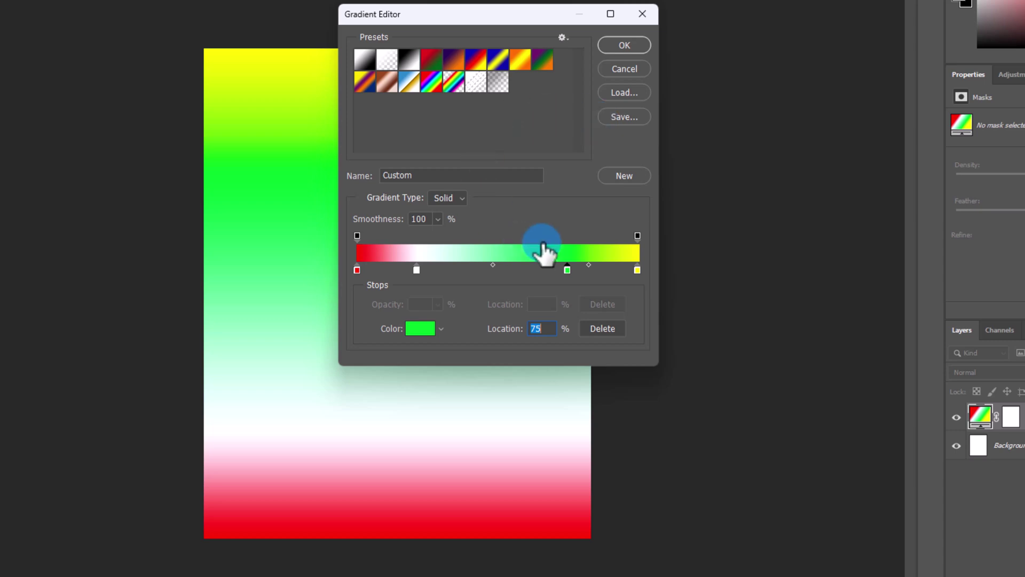
drag(540, 252, 479, 140)
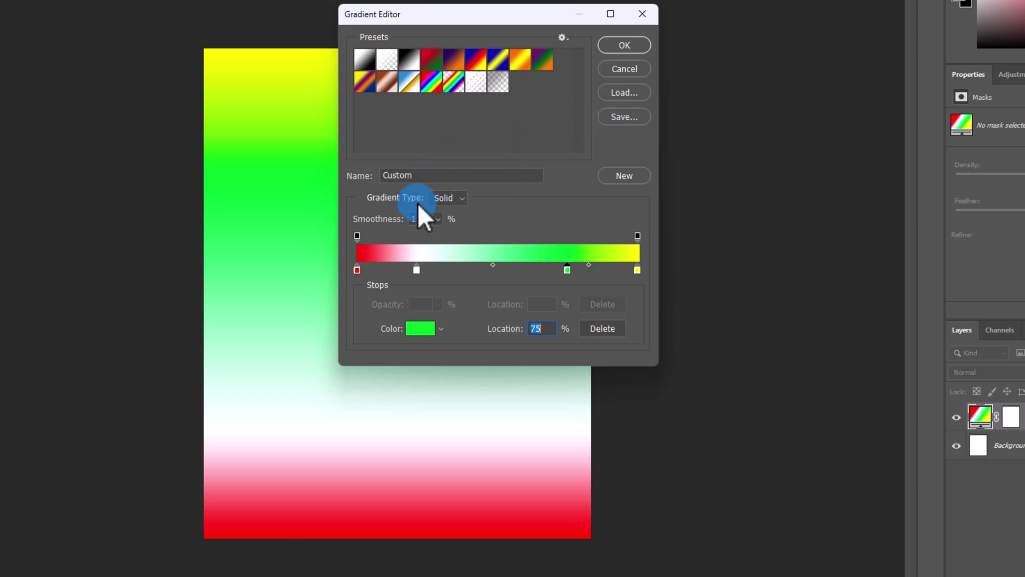